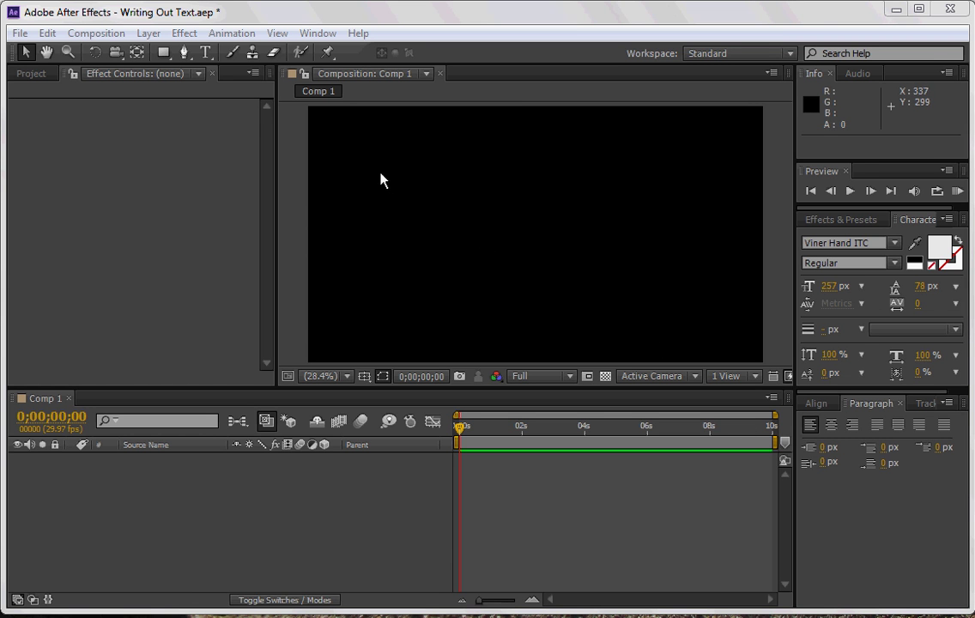
Select the Horizontal Type tool so text can be written into Comp 1
left_click(204, 52)
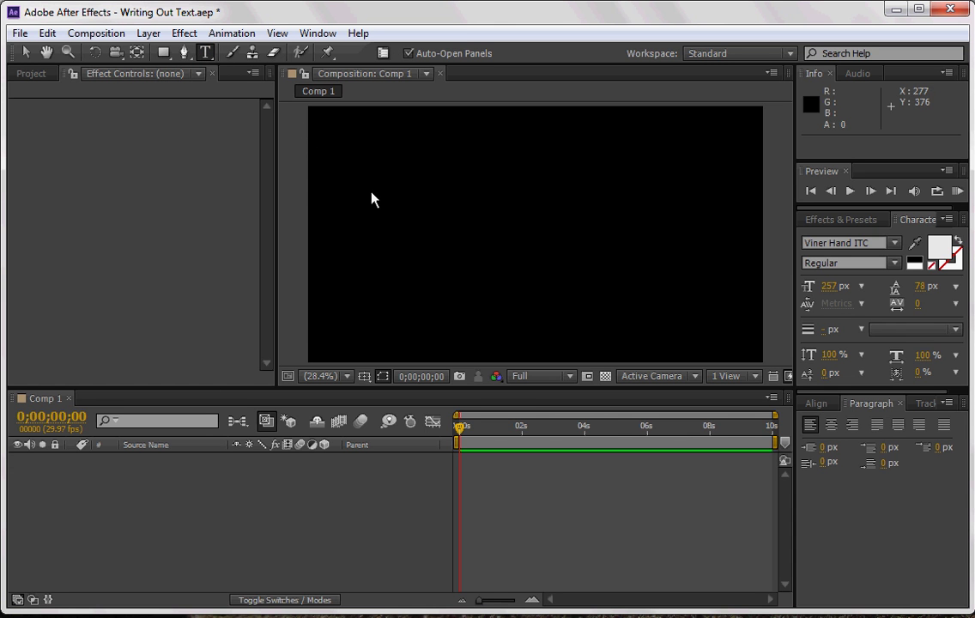
Type 'Rollins' in the composition and enlarge it to 384 px
left_click(451, 247)
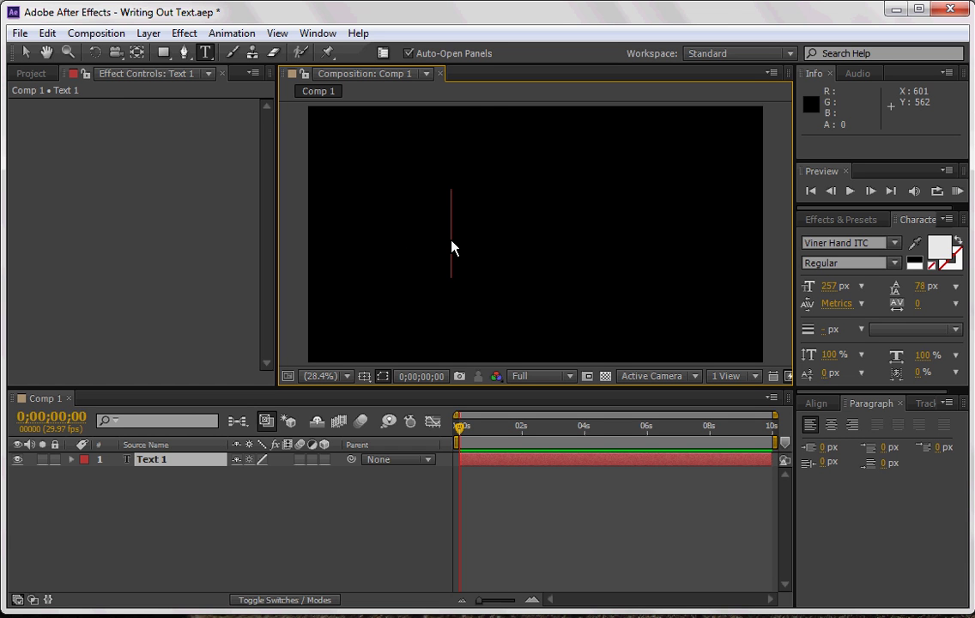
type("Rollins")
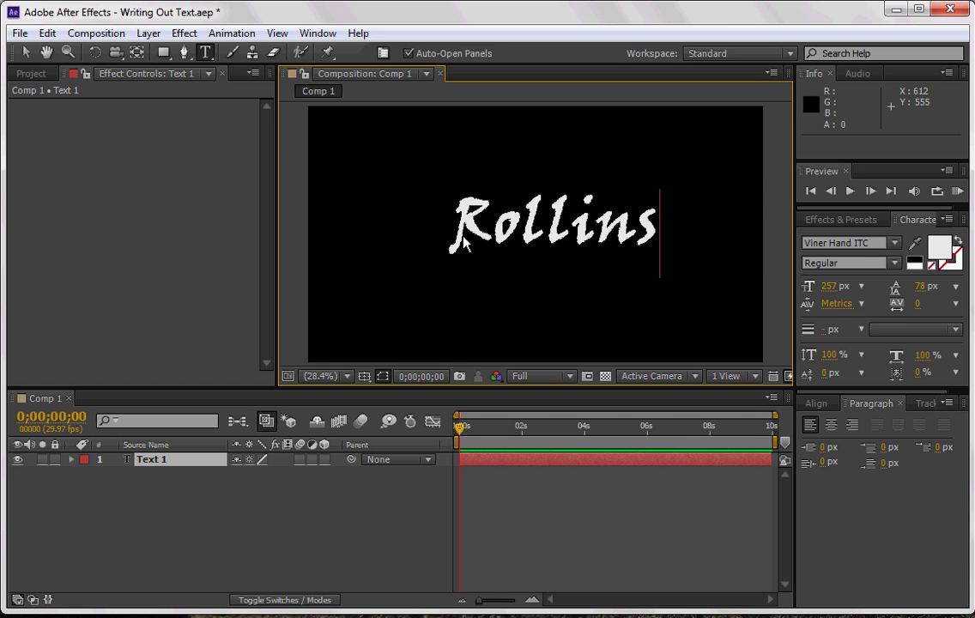
double_click(592, 242)
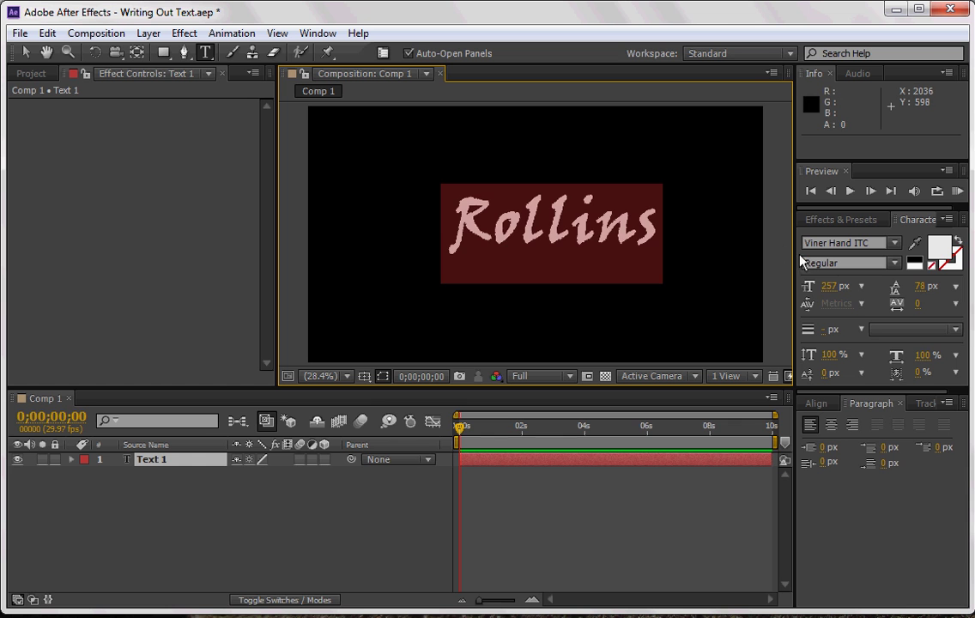
left_click_drag(838, 286, 946, 299)
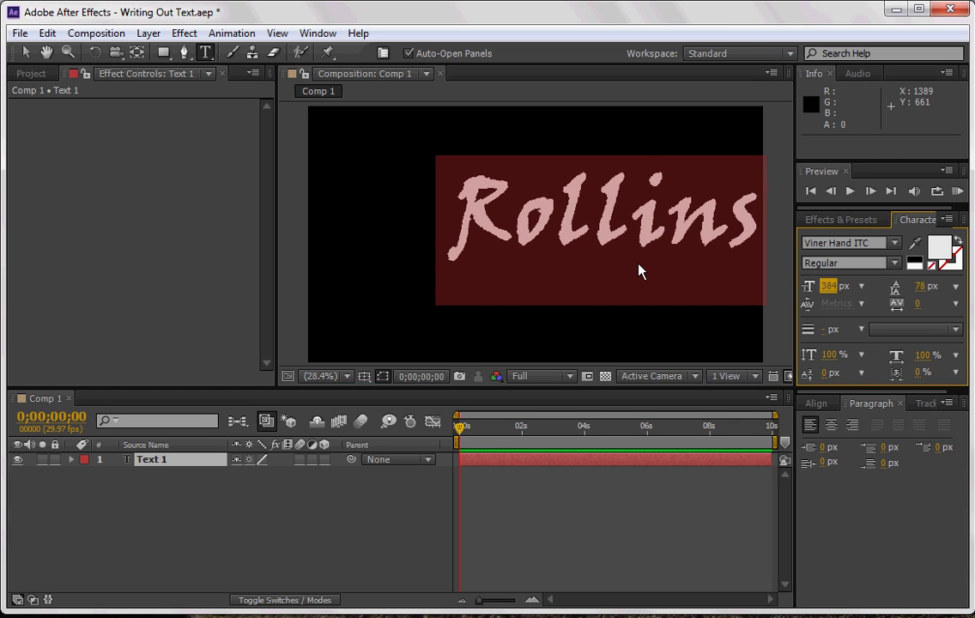
key("Escape")
Centre the Rollins text layer in the frame and finish editing
left_click_drag(564, 279, 568, 277)
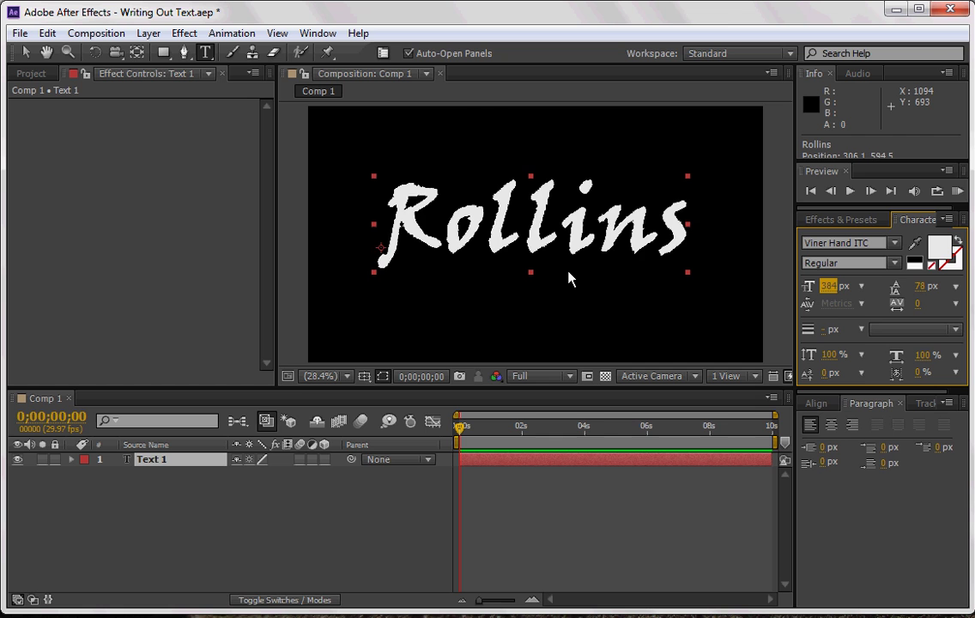
double_click(568, 277)
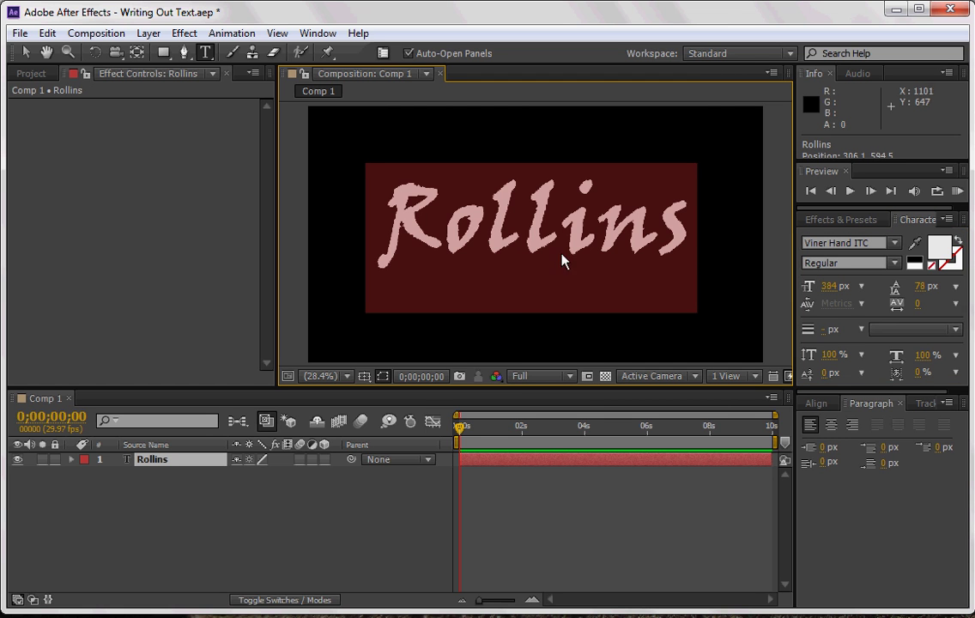
left_click(559, 245)
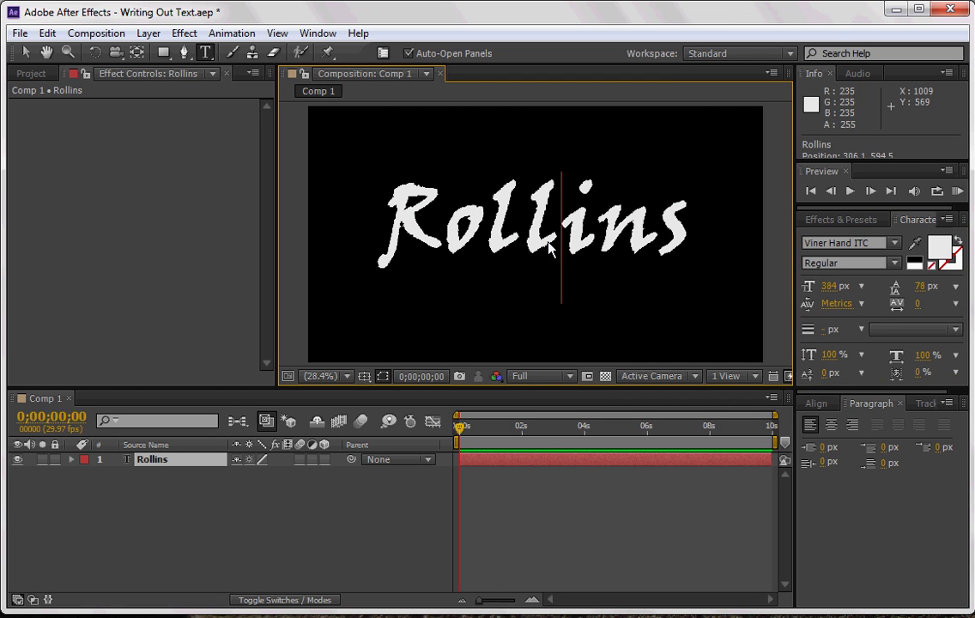
left_click(304, 491)
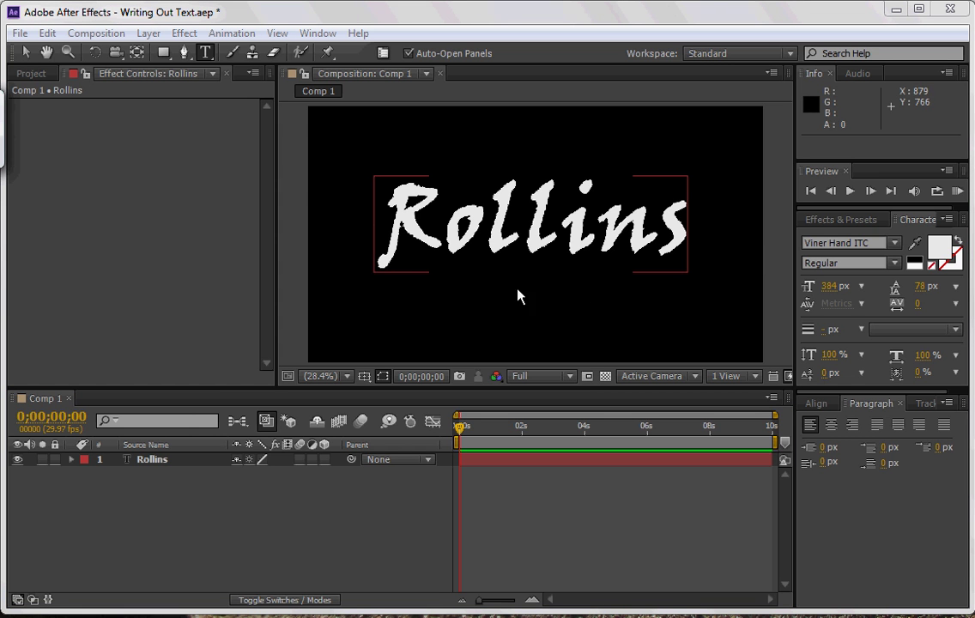
Select the Rollins layer and add Effect > Generate > Stroke
left_click(158, 461)
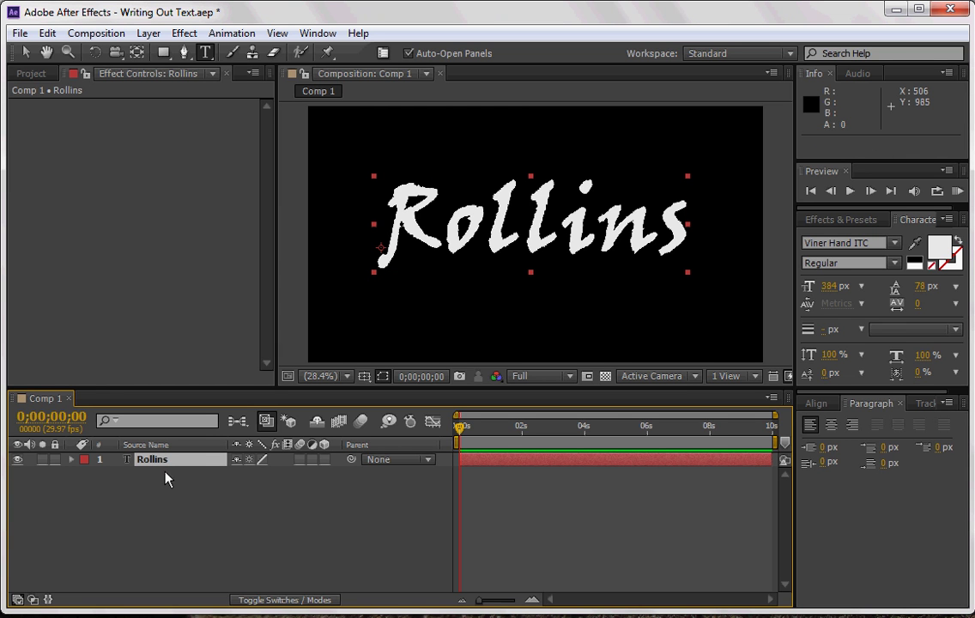
left_click(156, 461)
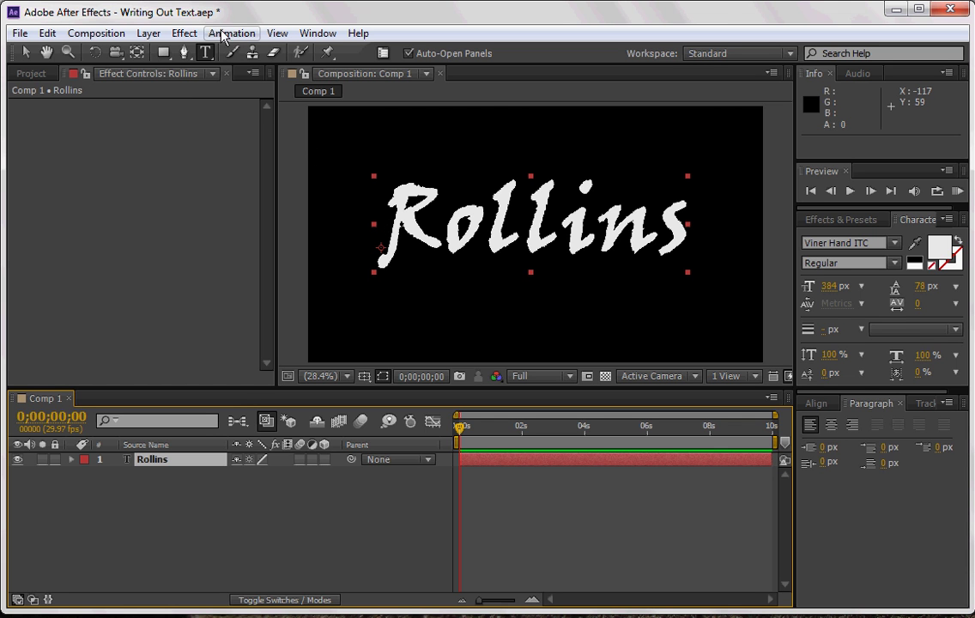
left_click(183, 34)
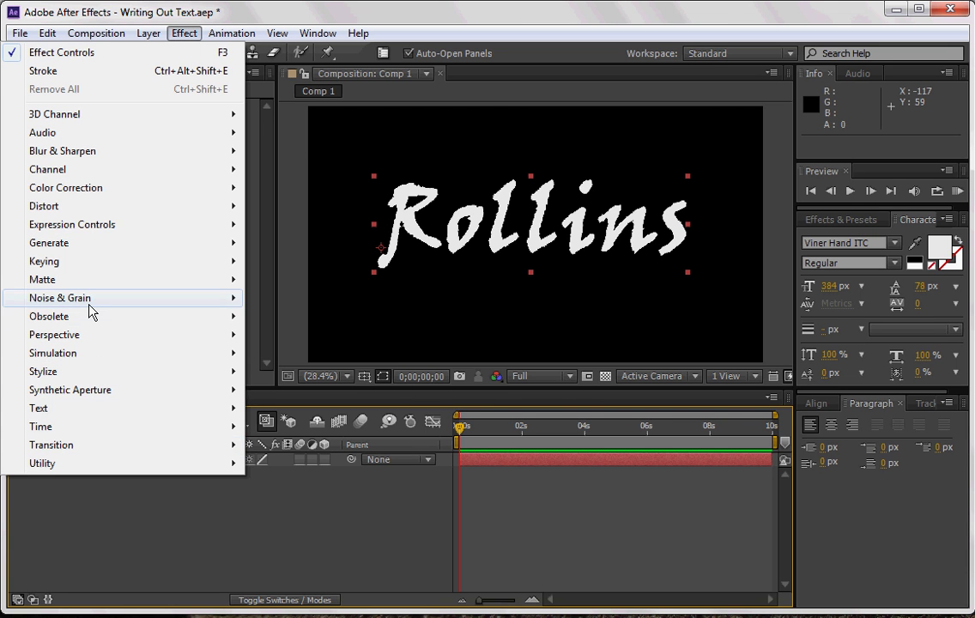
mouse_move(49, 243)
left_click(287, 615)
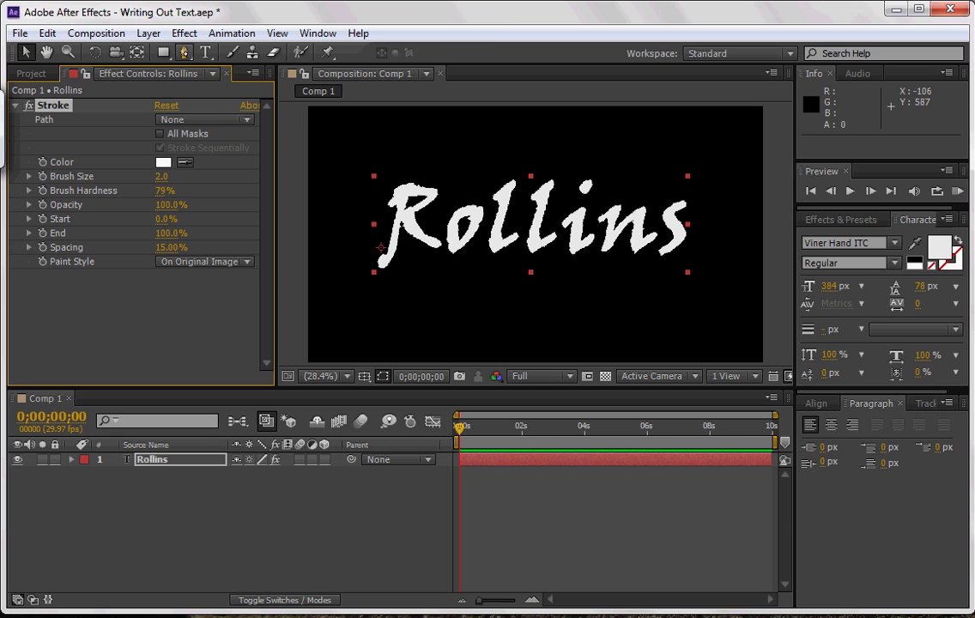
With the Pen tool, trace a mask path along the R's stem, bowl and leg
left_click(184, 52)
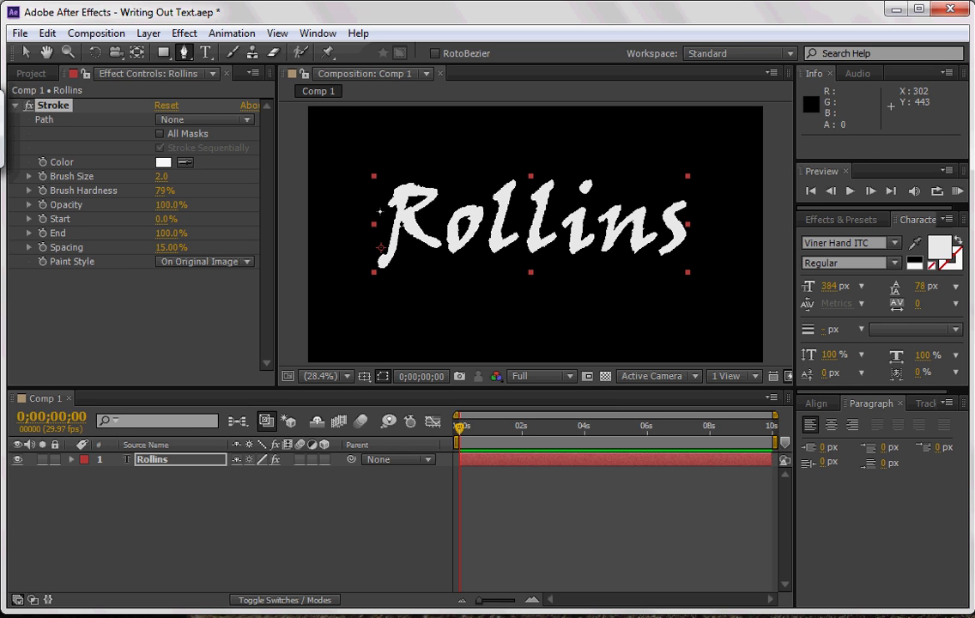
left_click(383, 209)
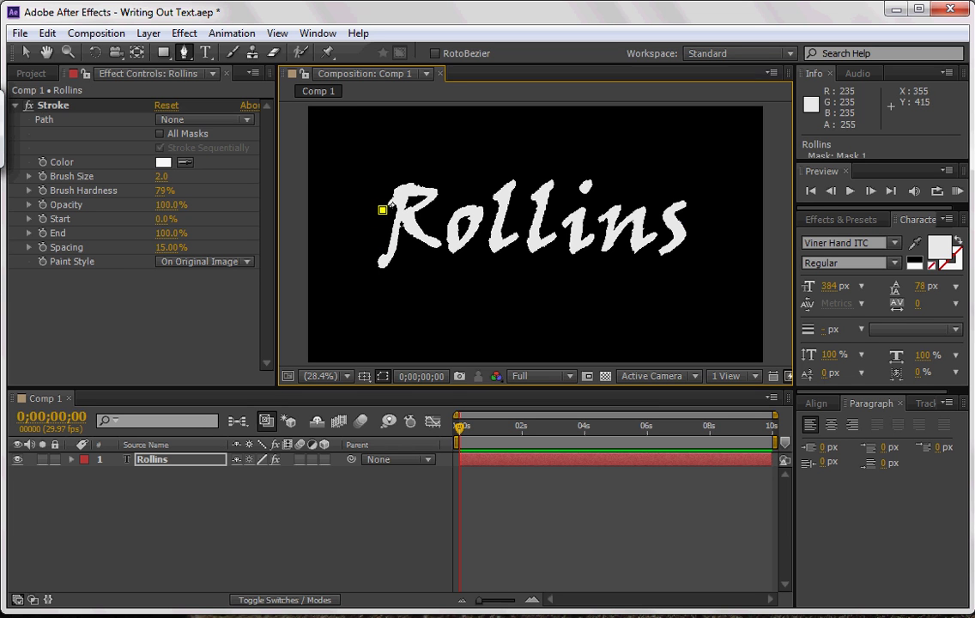
left_click(402, 186)
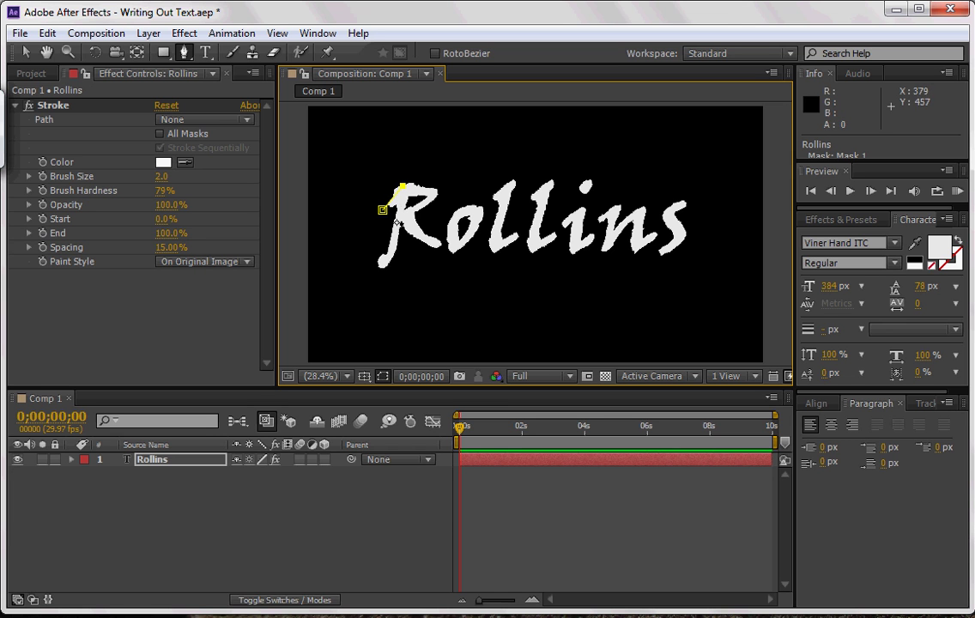
left_click(385, 260)
left_click_drag(385, 259, 382, 261)
left_click(374, 187)
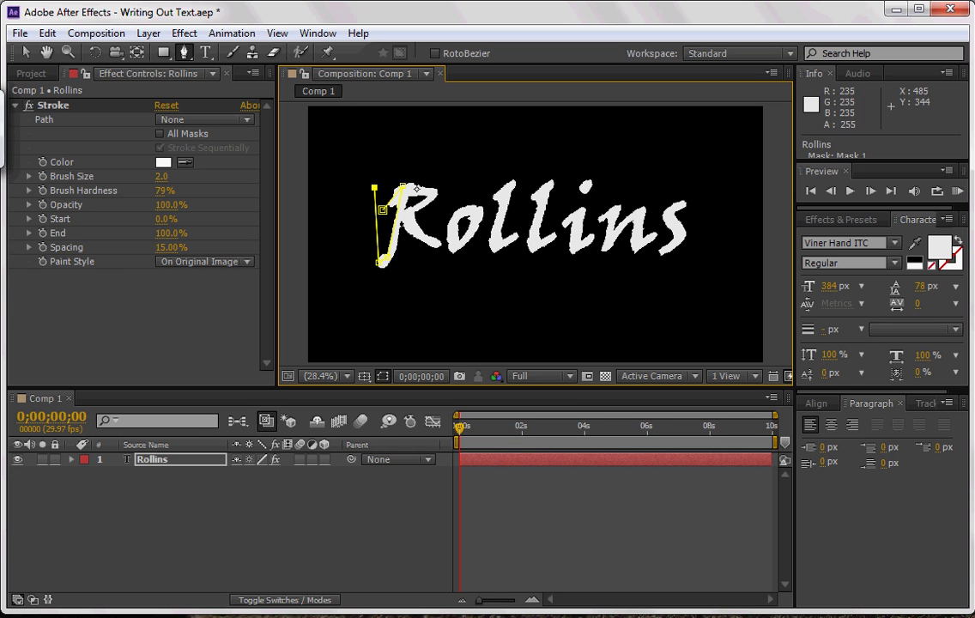
left_click(440, 192)
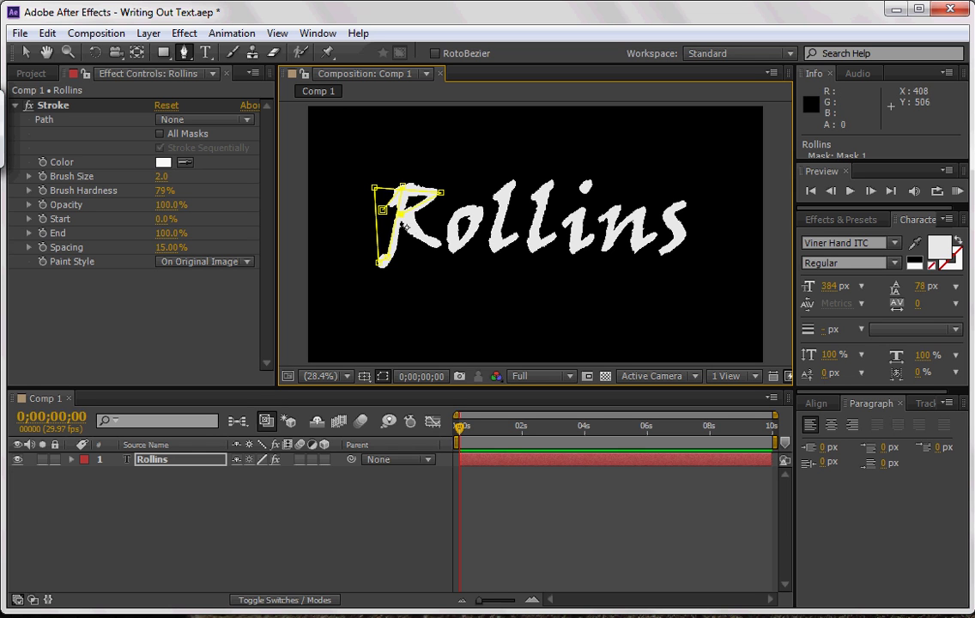
left_click(438, 244)
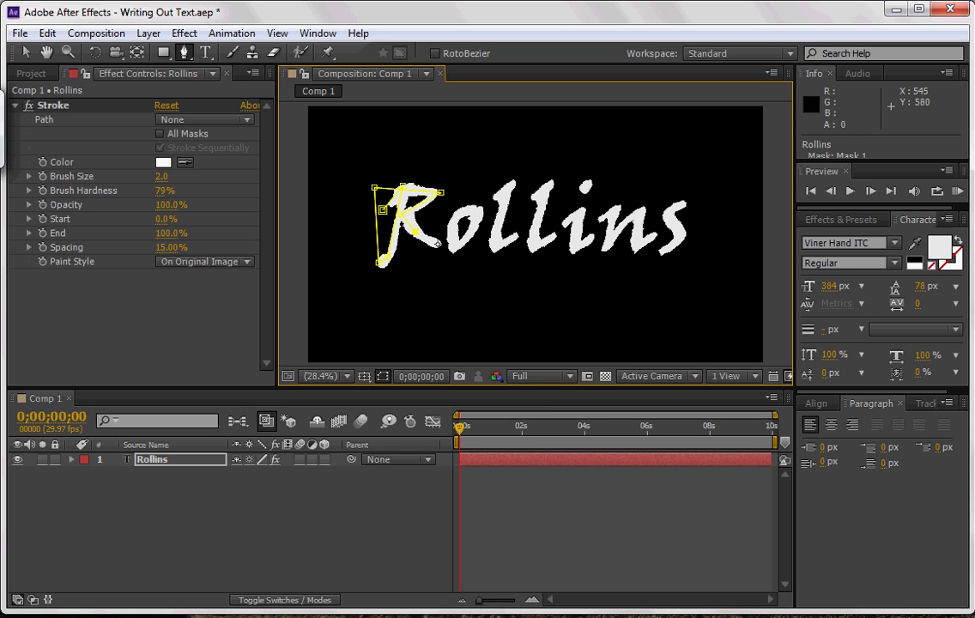
Extend the mask from the R toward the o, undoing a stray point
left_click(451, 160)
left_click(479, 168)
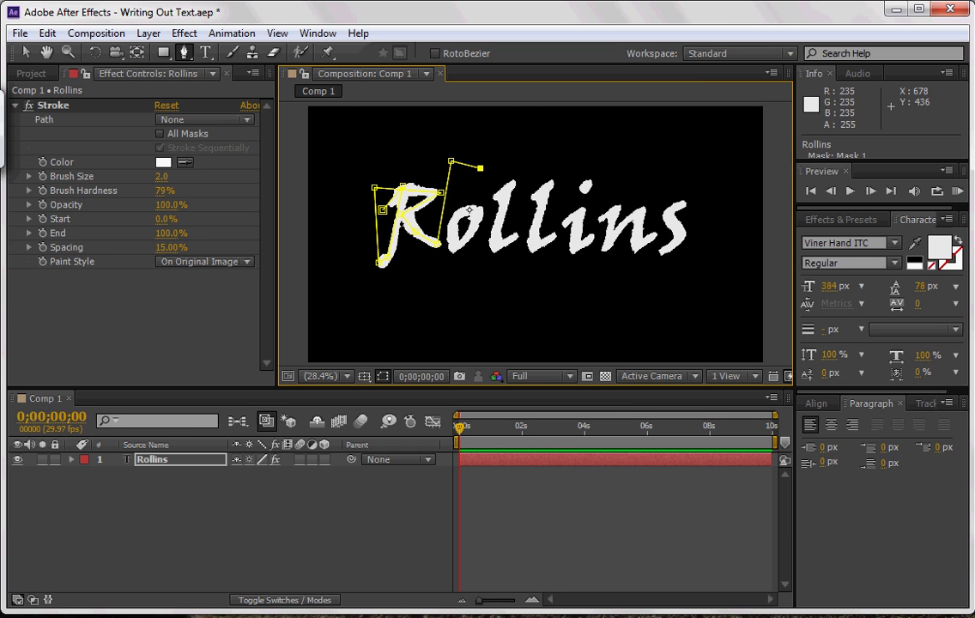
left_click(452, 222)
left_click(478, 211)
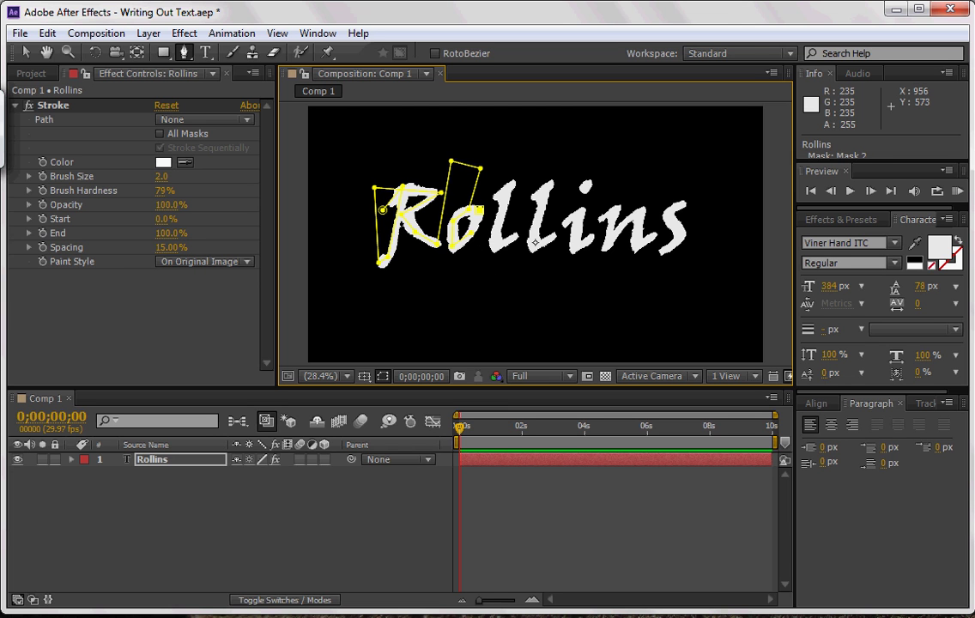
key("ctrl+z")
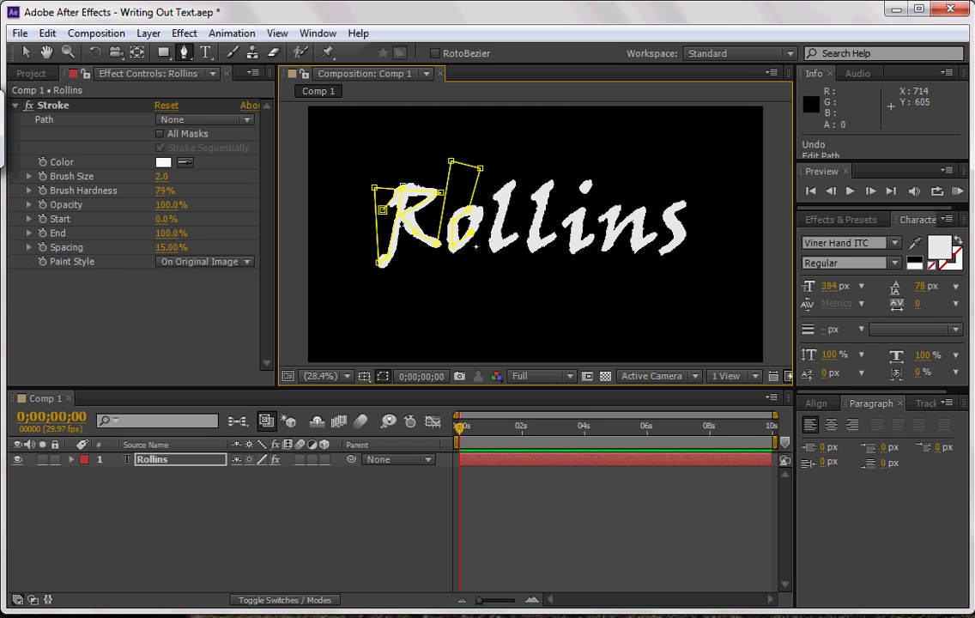
left_click(475, 229)
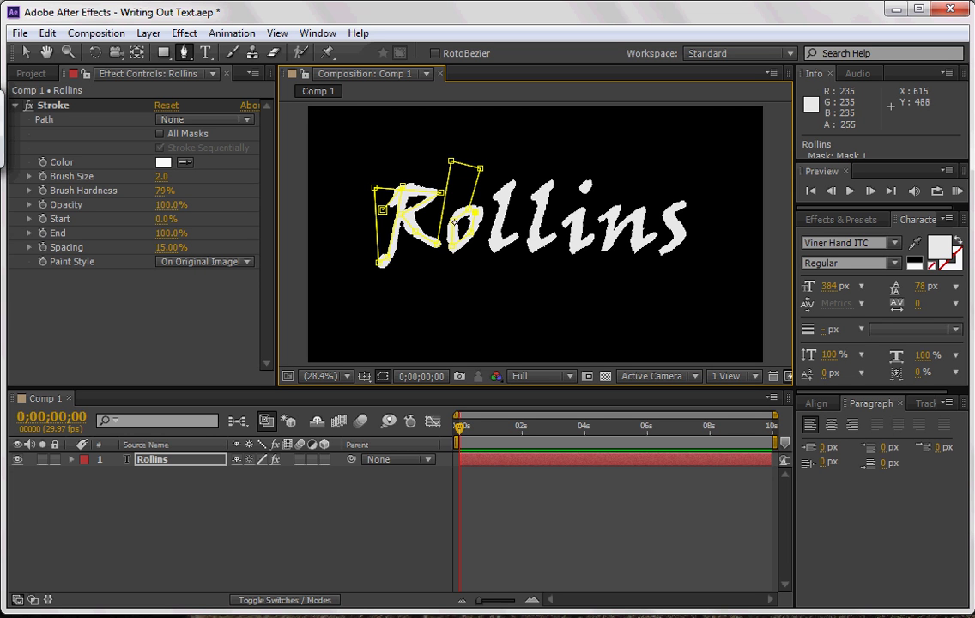
key("alt")
Carry the mask path with a curved point through the o and first l
key("ctrl+z")
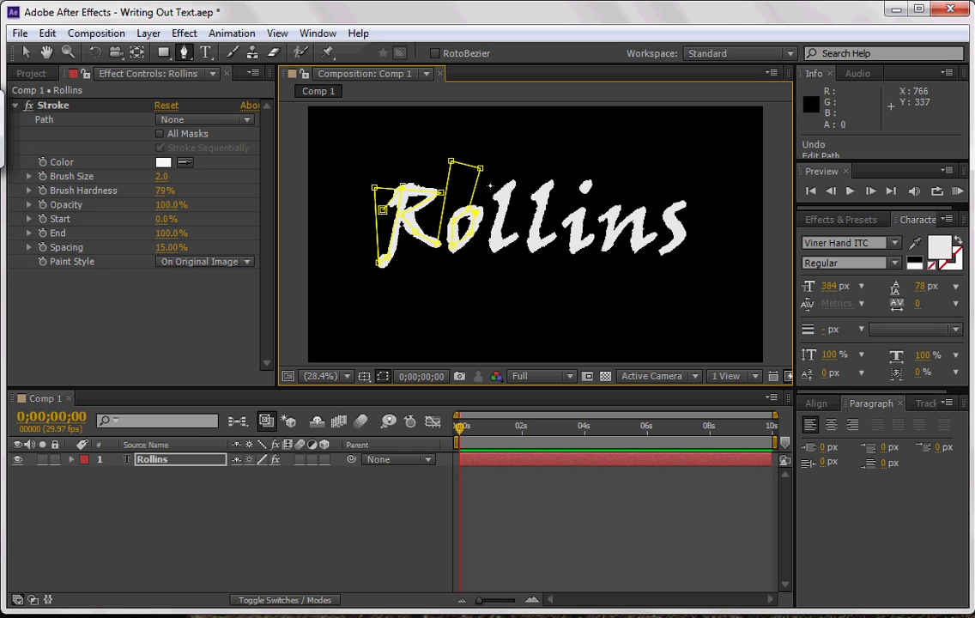
mouse_move(484, 190)
left_mouse_down()
mouse_move(508, 193)
mouse_move(497, 255)
left_mouse_up()
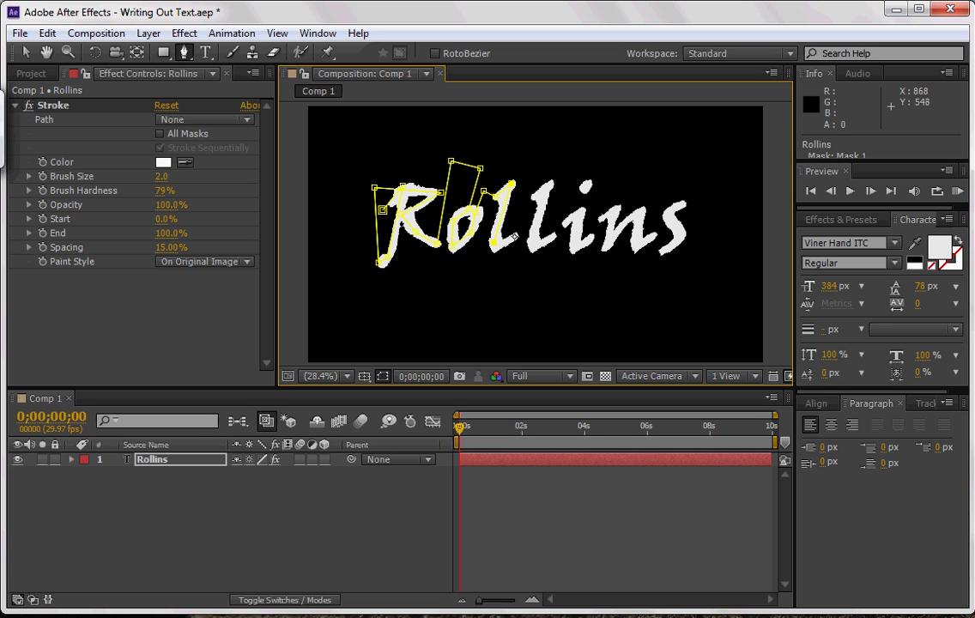
left_click(524, 201)
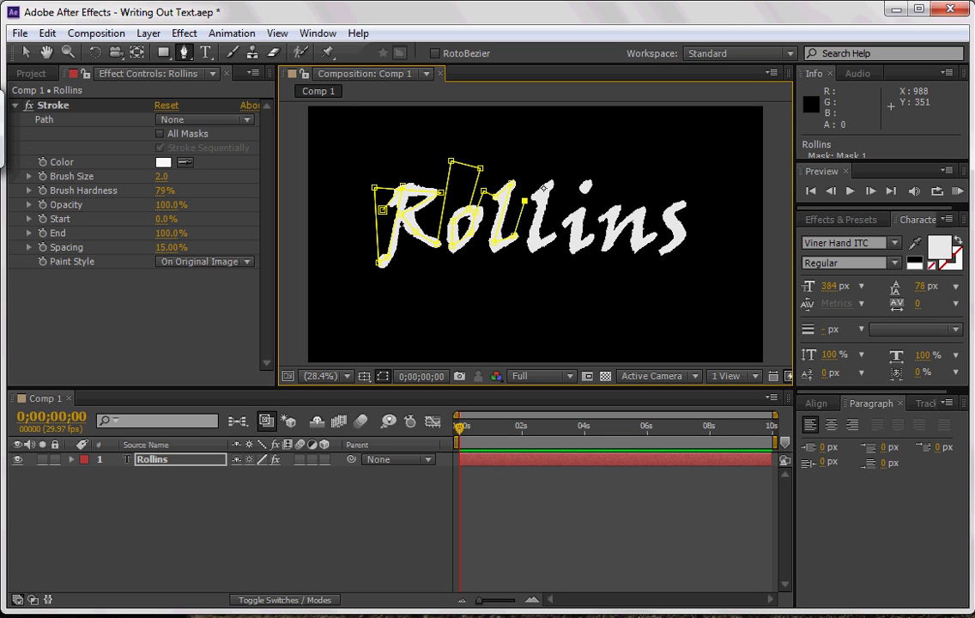
left_click(548, 183)
left_click(565, 220)
left_click(572, 245)
Continue the mask path across the i, n and final s
left_click(591, 201)
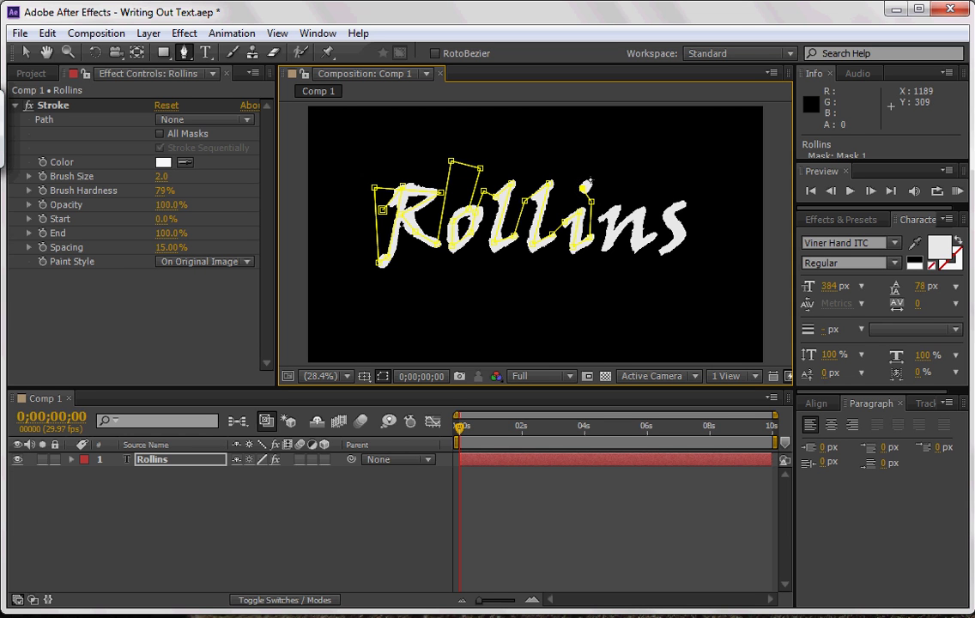
left_click(615, 211)
left_click(637, 211)
left_click(648, 176)
left_click(696, 177)
left_click(667, 211)
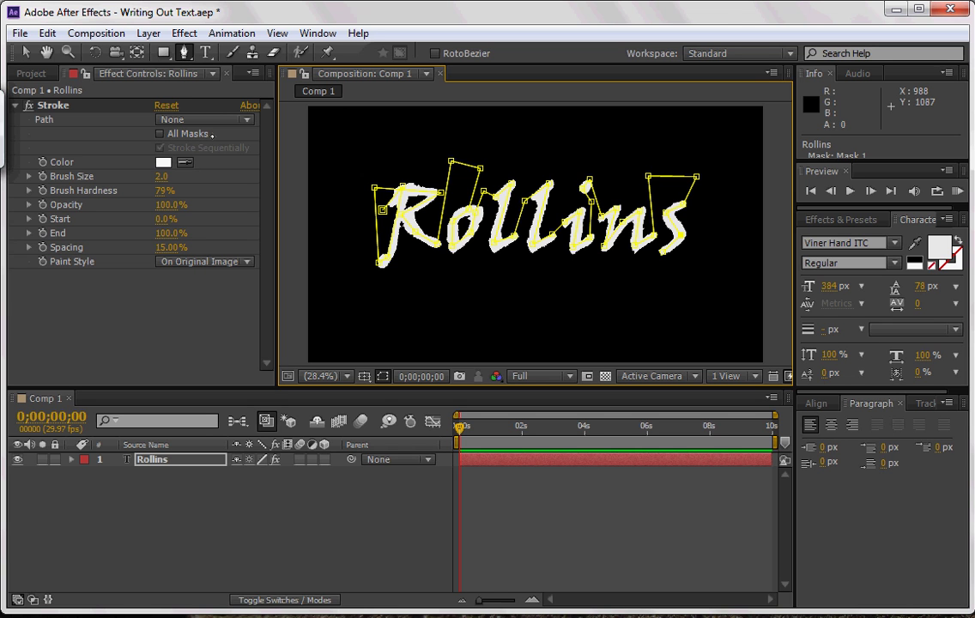
Set Stroke Path to Mask 1 and Paint Style to Reveal Original Image
left_click(215, 120)
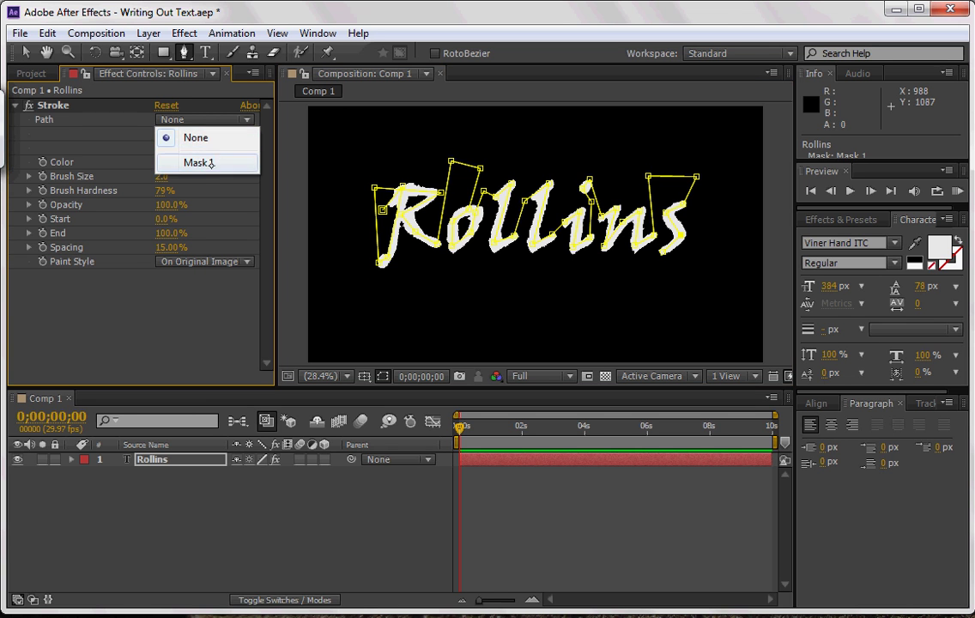
left_click(213, 161)
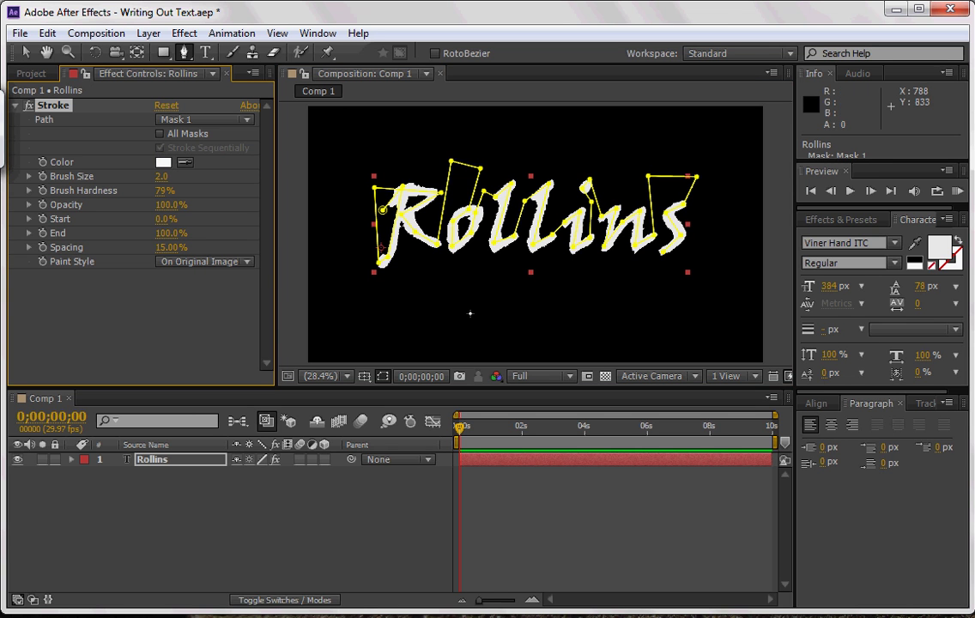
left_click(700, 249)
key("ctrl+z")
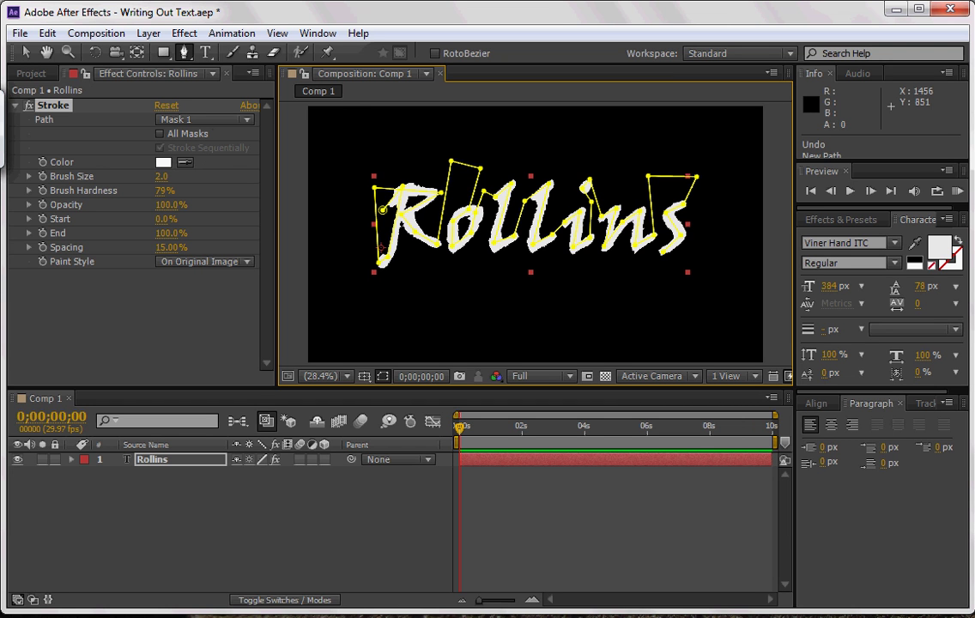
left_click(194, 261)
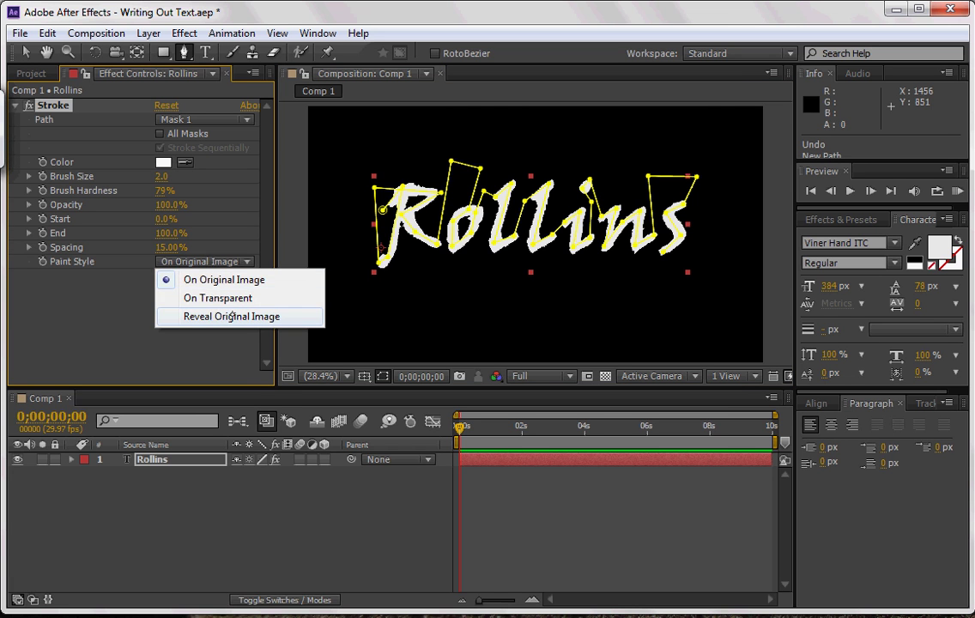
left_click(230, 315)
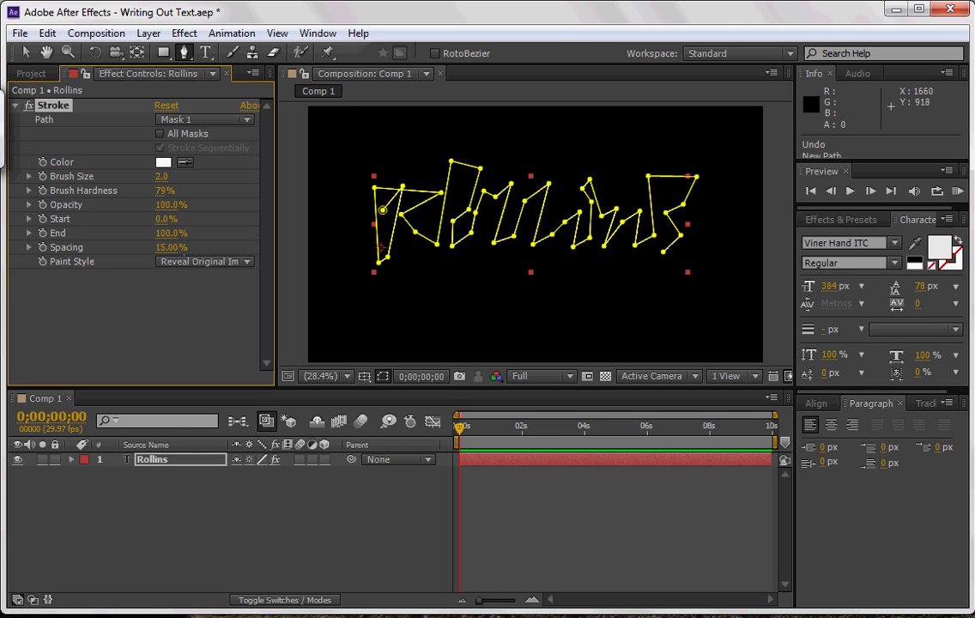
Leave Start at 0% and raise Brush Size to 32.9
left_click_drag(166, 220, 215, 268)
left_click(127, 223)
left_click_drag(166, 220, 103, 220)
left_click_drag(172, 175, 422, 163)
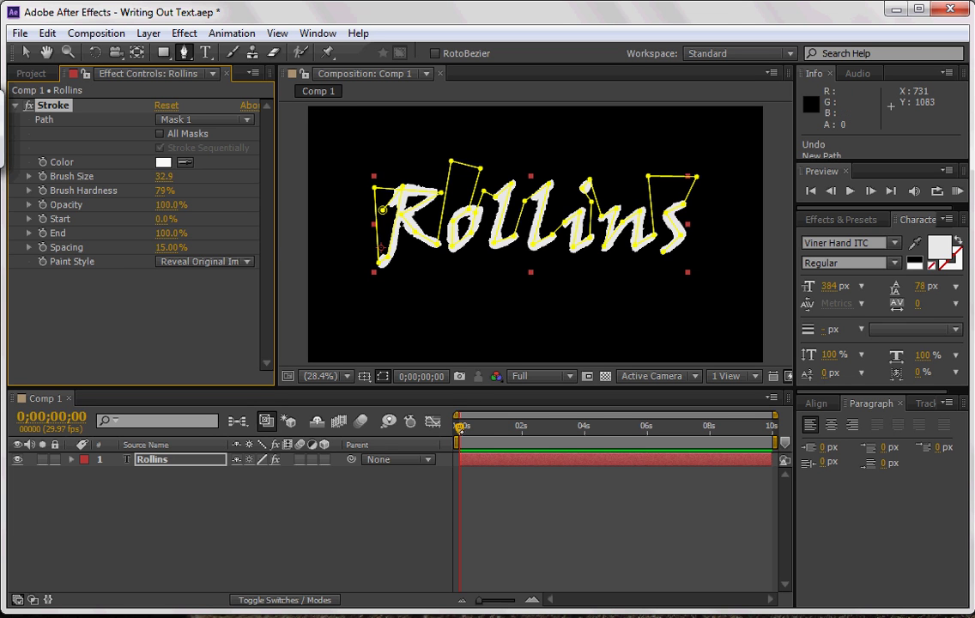
Keyframe Stroke End at 100% at 2 s and 0% at frame zero, then preview
left_click(525, 425)
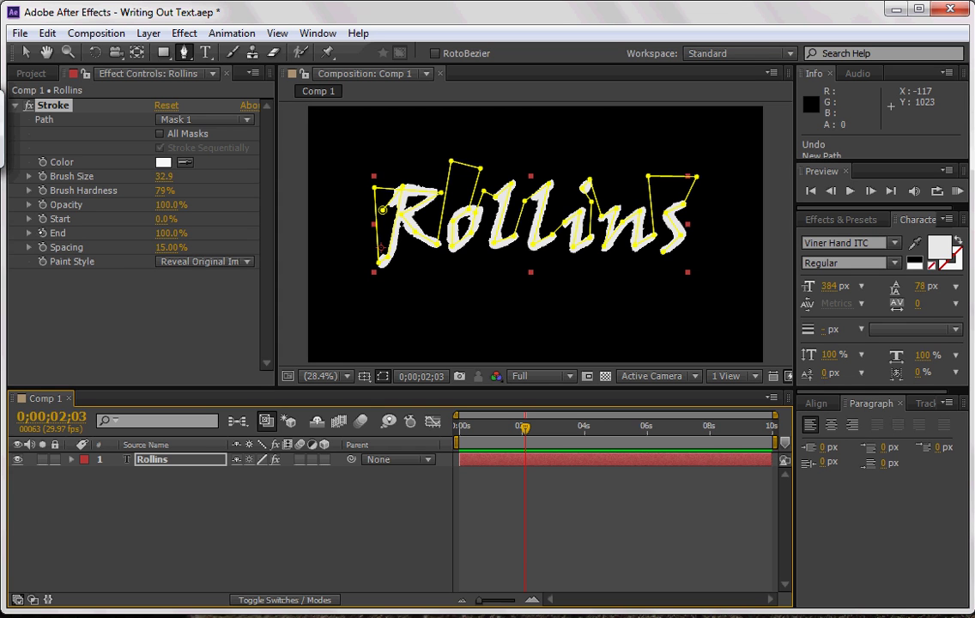
left_click(42, 233)
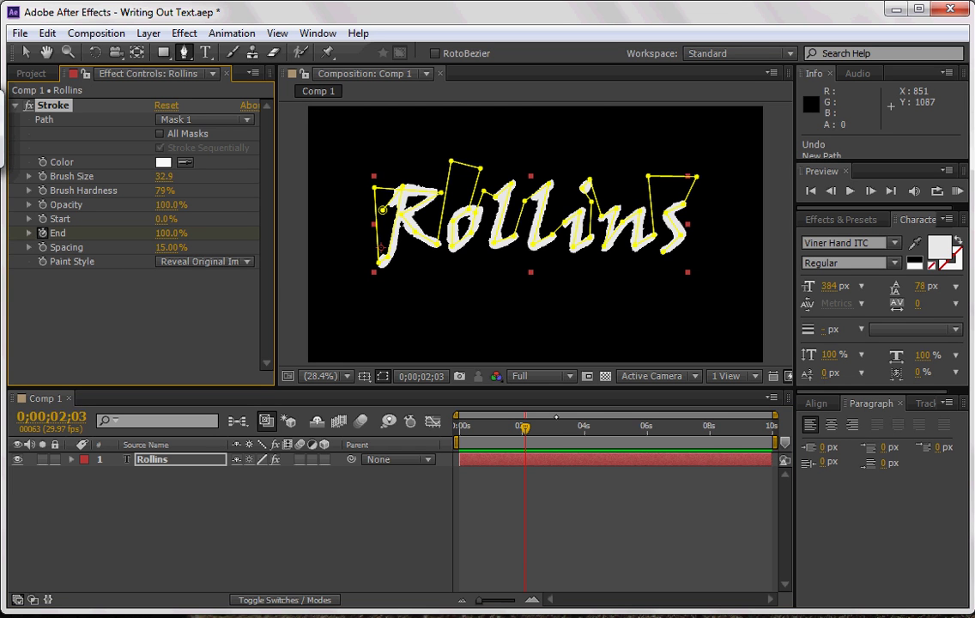
key("Home")
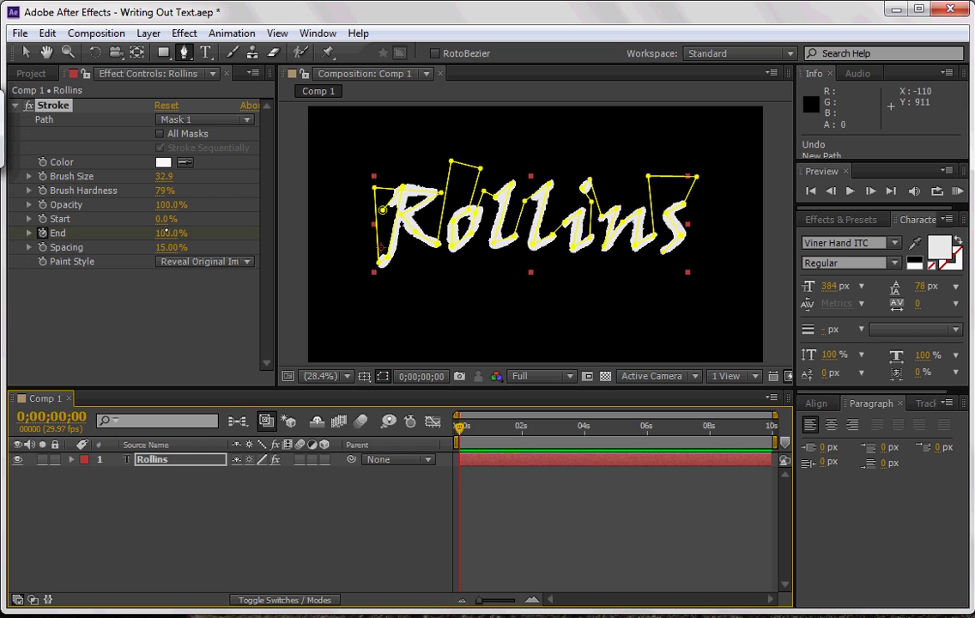
mouse_move(163, 233)
left_mouse_down()
mouse_move(88, 233)
mouse_move(73, 247)
left_mouse_up()
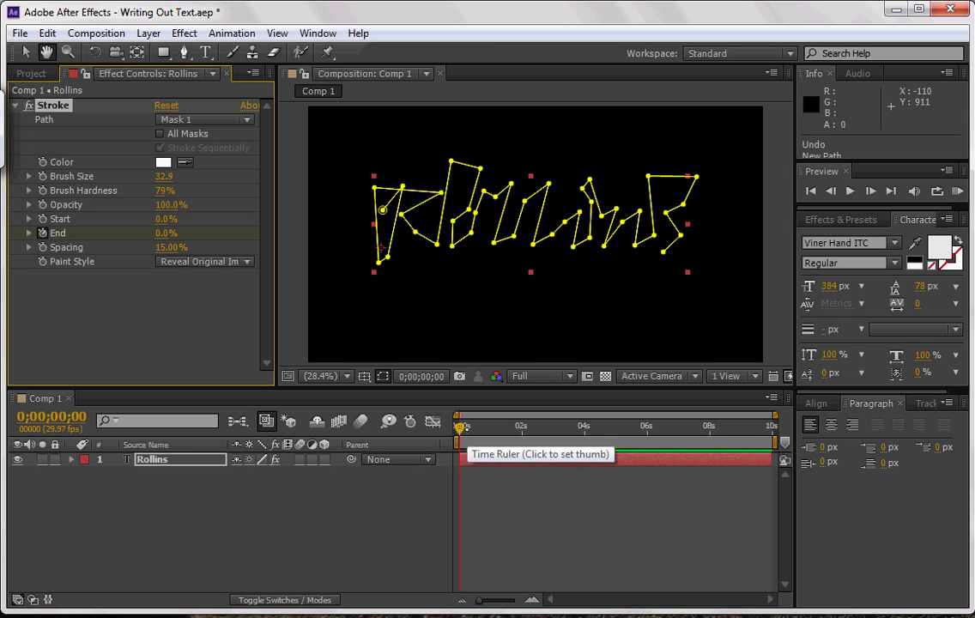
key("space")
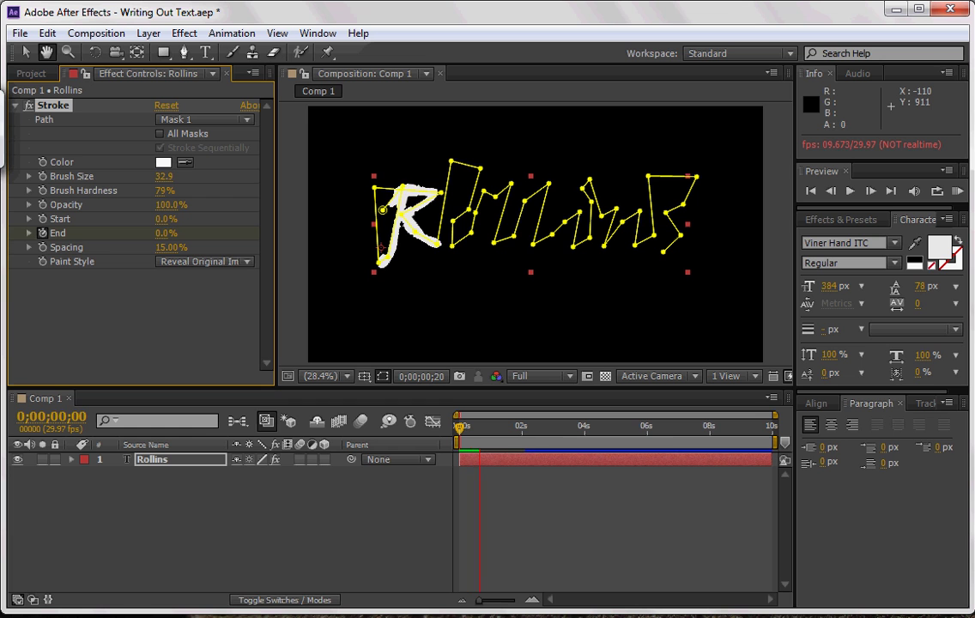